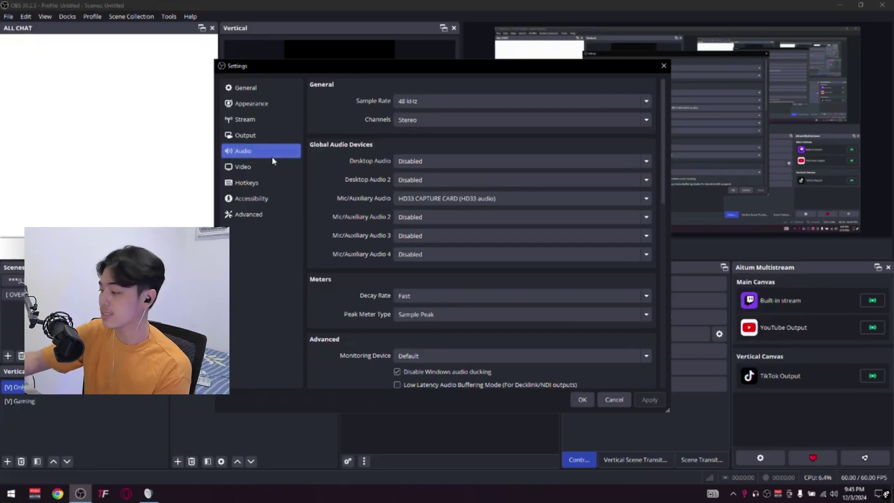
Check the HD33 capture card's Advanced default format (1 channel, 16-bit, 96000 Hz), then close its properties.
click(272, 156)
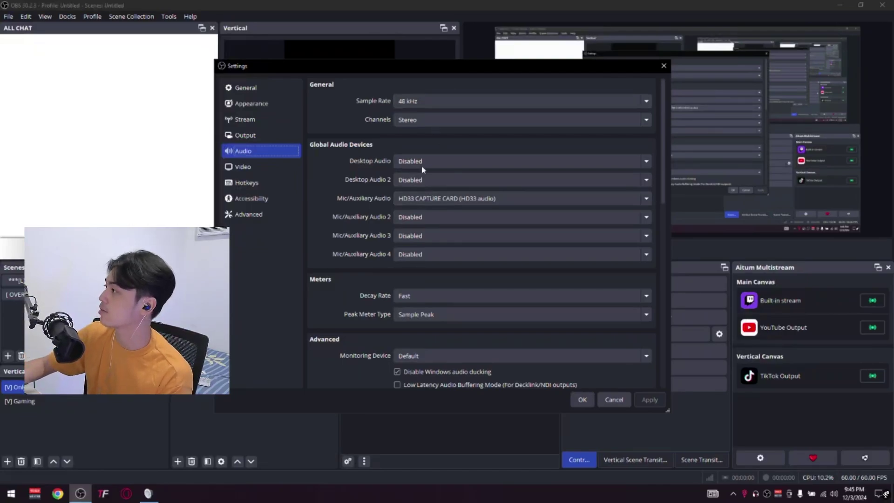
click(152, 452)
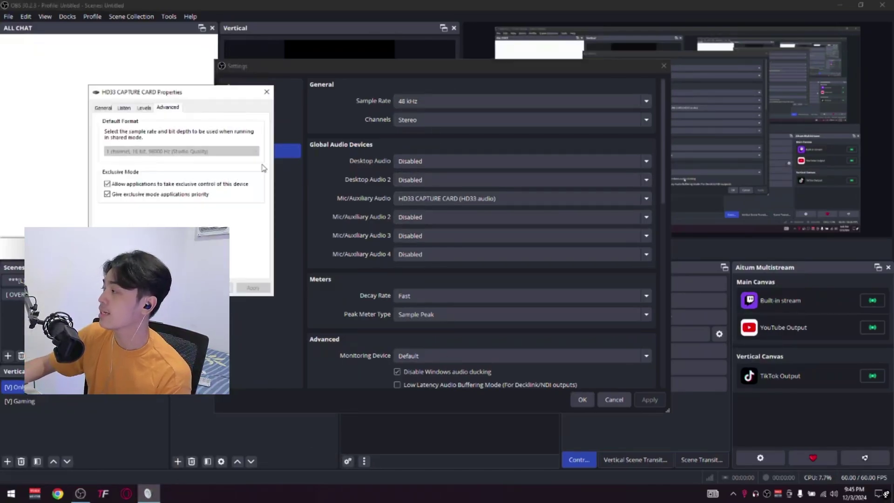
drag(182, 94, 163, 93)
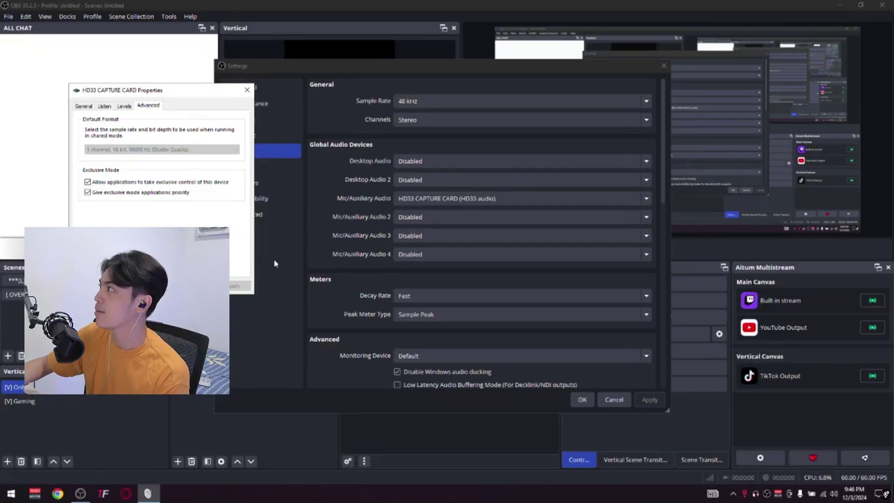
key(Escape)
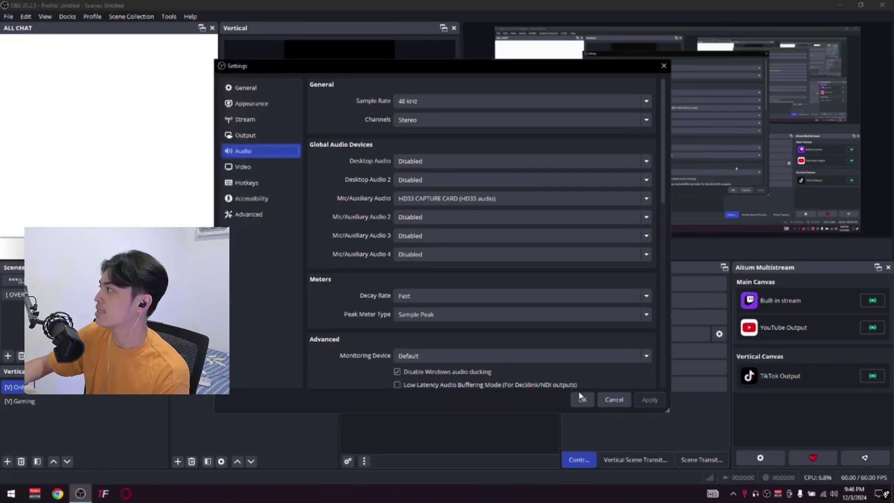
Save the OBS settings and highlight '1 channel bar' in the mono thread's first post.
click(580, 397)
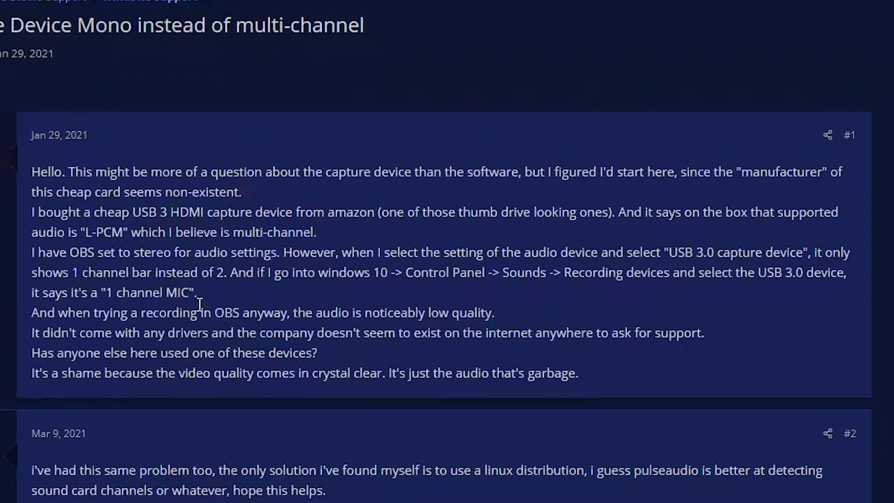
drag(71, 273, 152, 273)
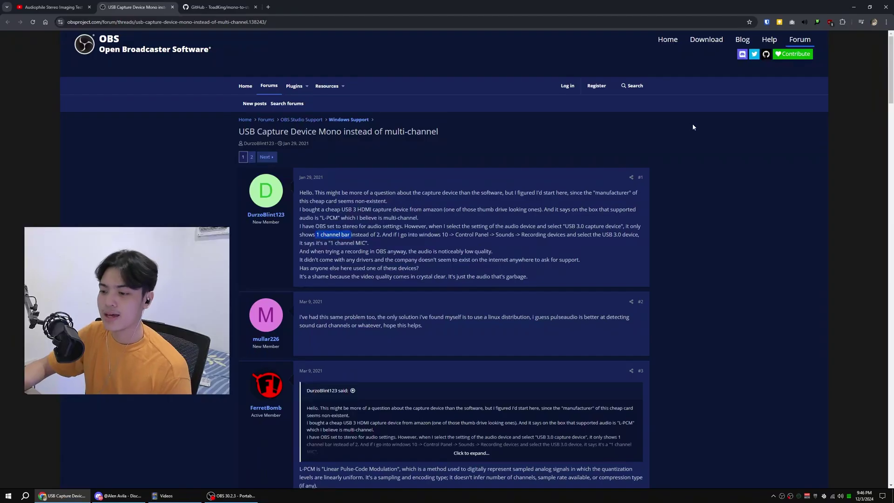
scroll(693, 127, down, 20)
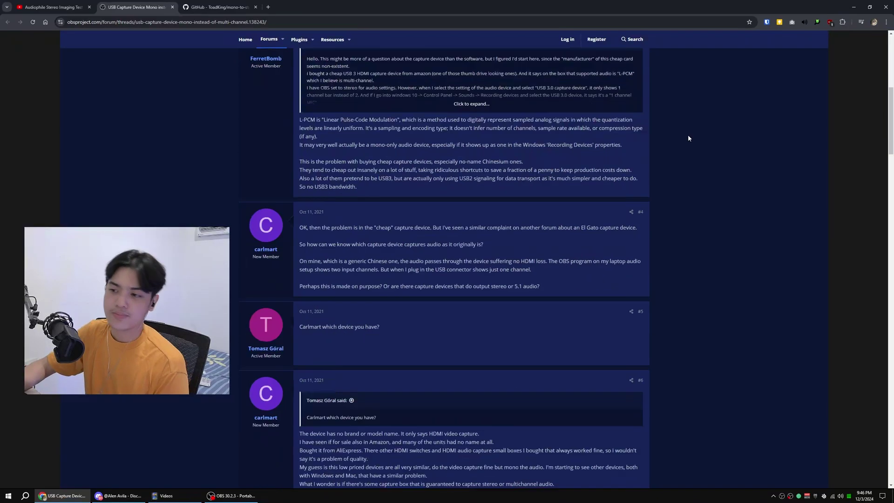
scroll(690, 135, down, 20)
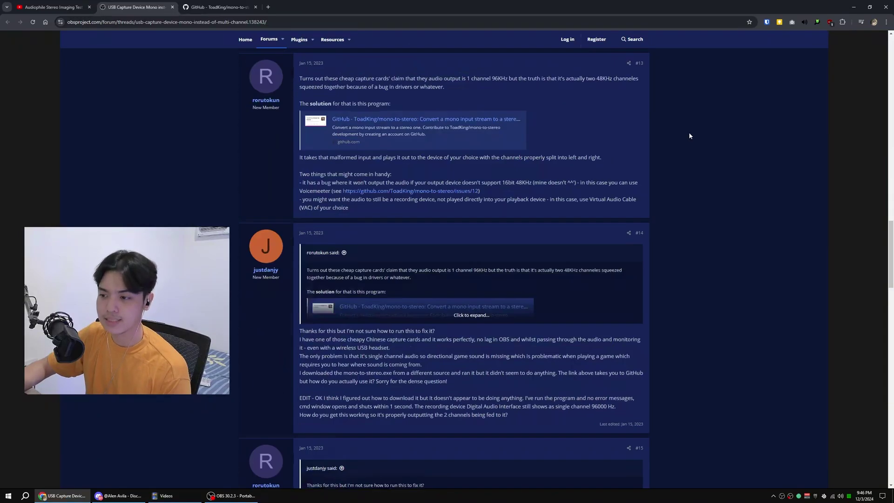
scroll(689, 133, up, 2)
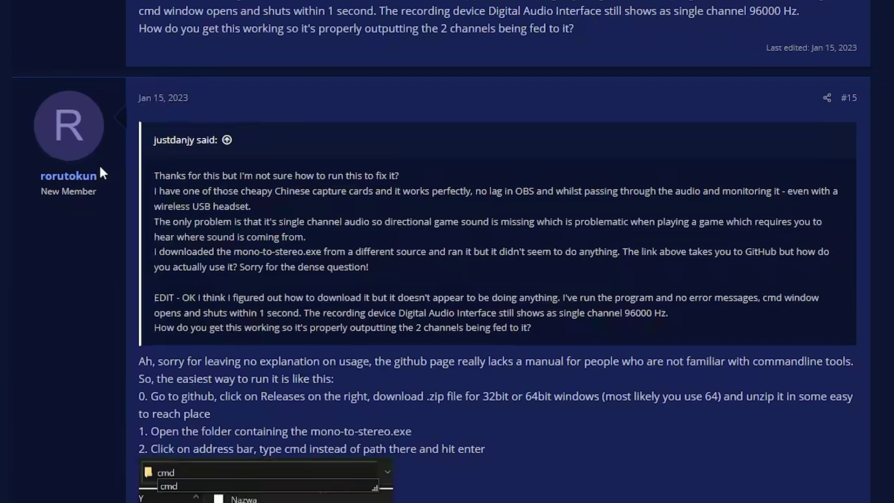
Scroll to rorutokun's post #15 guide on running mono-to-stereo.exe.
scroll(411, 239, down, 10)
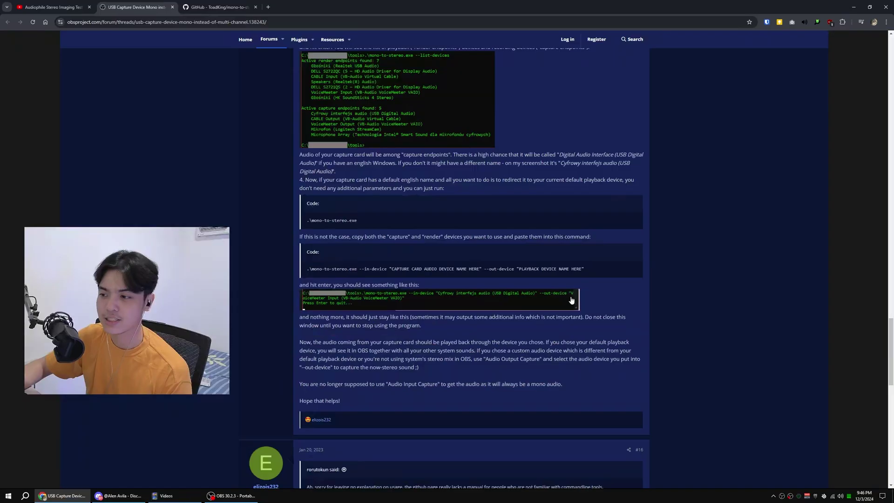
scroll(571, 301, down, 6)
scroll(576, 300, down, 2)
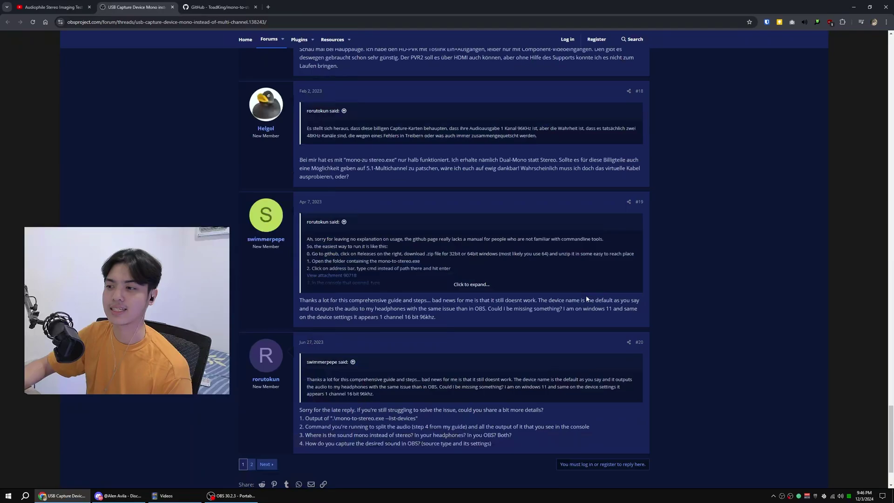
scroll(604, 289, up, 9)
scroll(605, 289, up, 9)
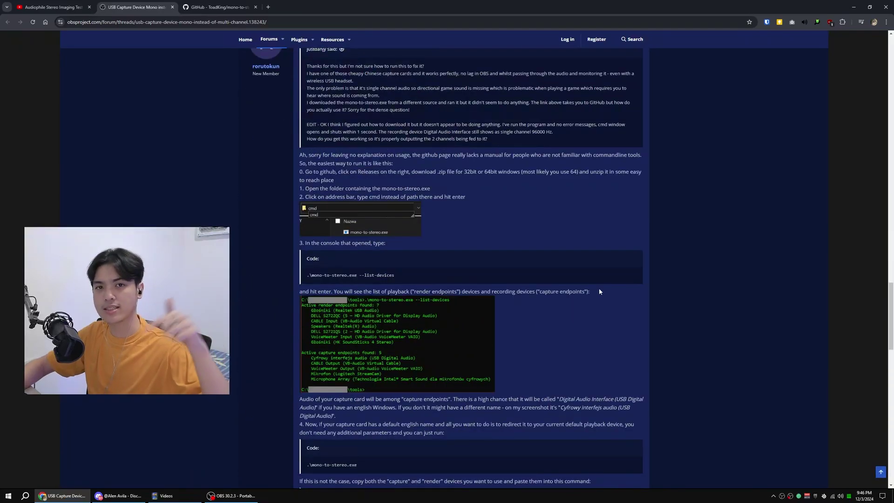
scroll(513, 282, up, 2)
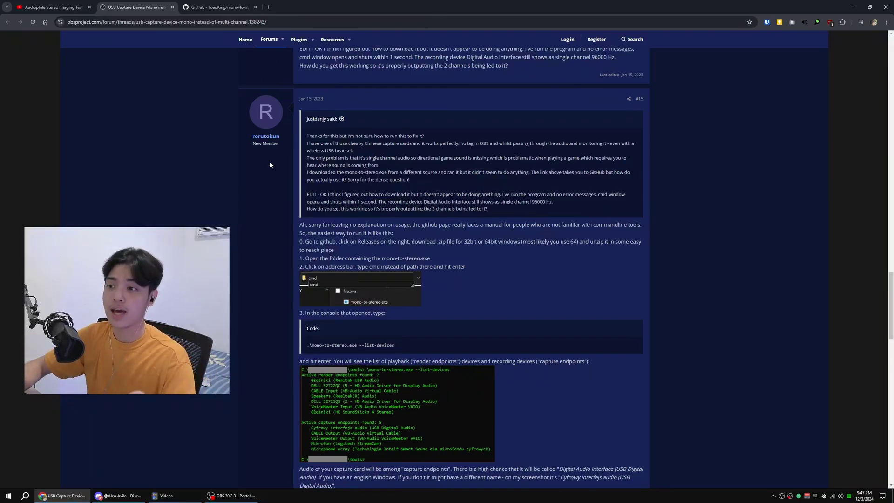
Switch to the mono-to-stereo GitHub repository page and highlight its README heading.
click(224, 3)
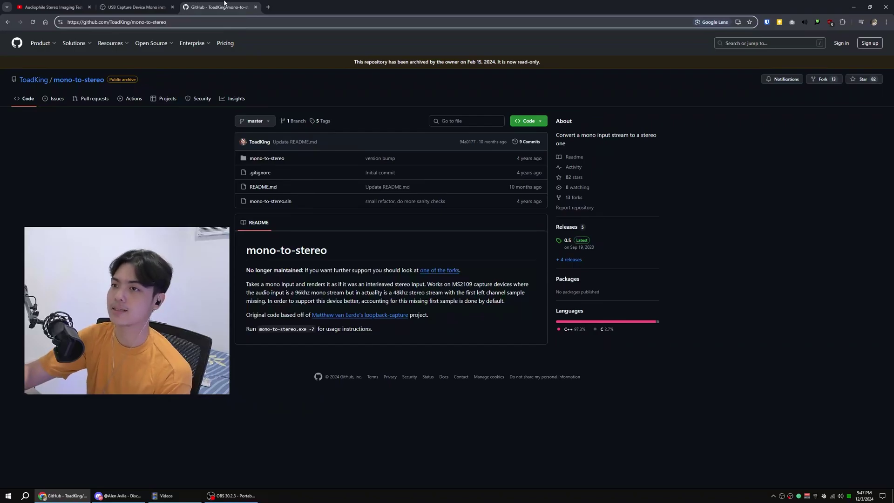
drag(240, 250, 328, 250)
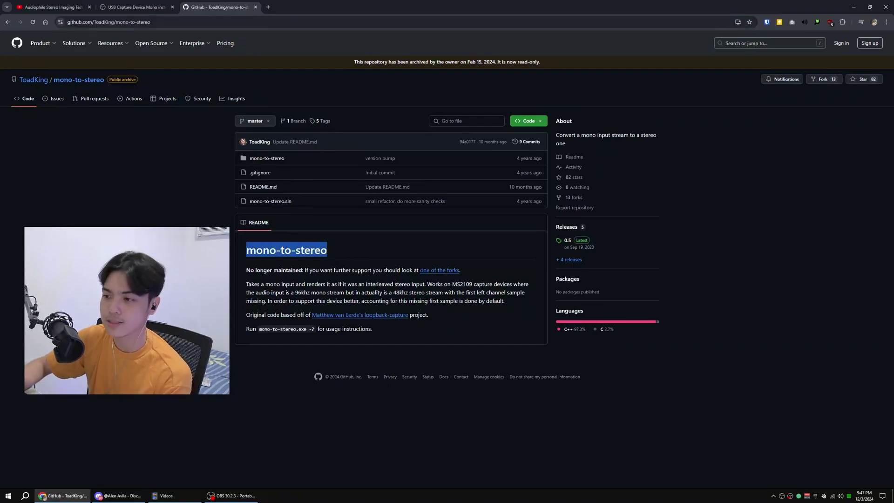
click(380, 235)
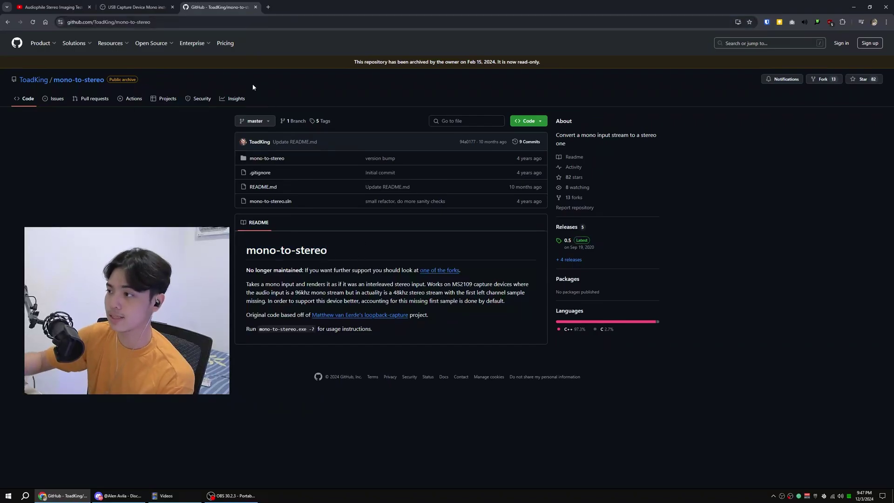
Download mono-to-stereo-0.5-64bit.zip from the 0.5 release and show it in its folder.
click(581, 243)
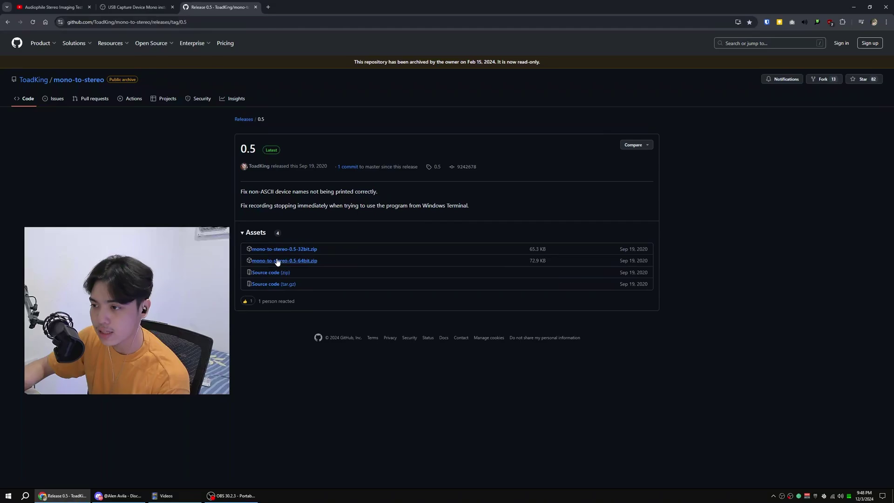
click(316, 266)
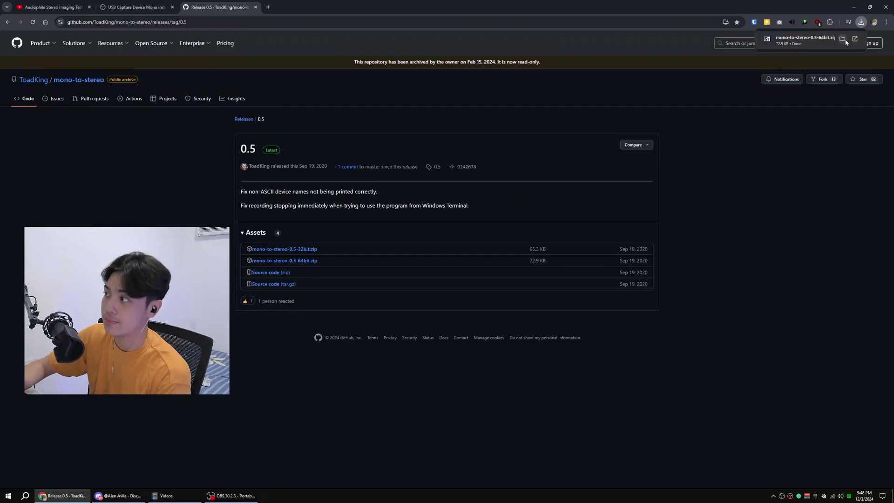
click(844, 40)
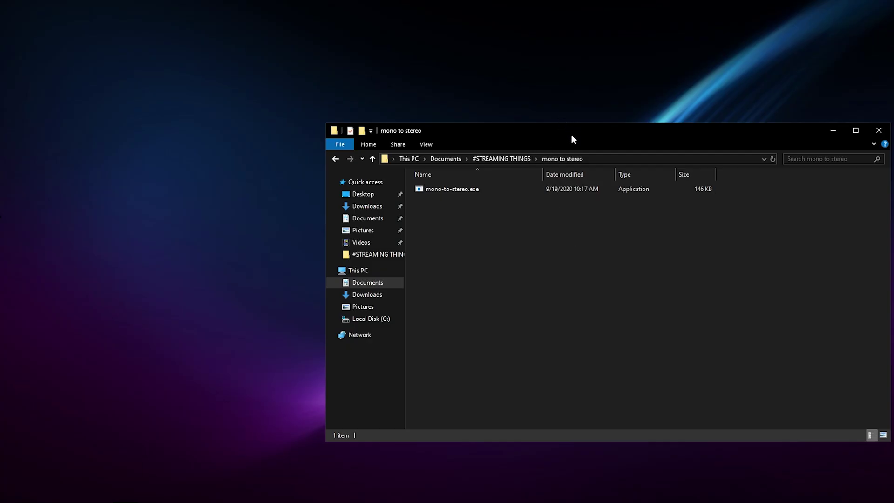
drag(572, 139, 435, 58)
drag(479, 186, 349, 94)
click(421, 186)
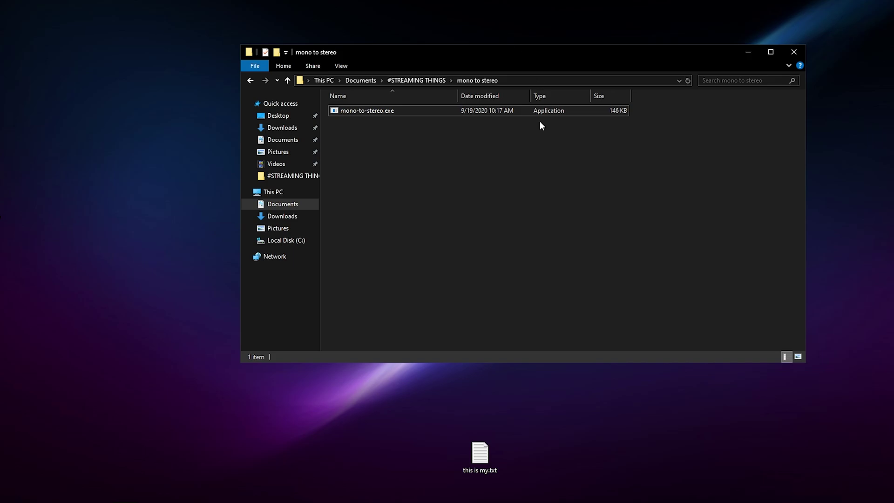
Launch Command Prompt in the mono to stereo folder using cmd in Explorer's address bar.
drag(558, 55, 518, 64)
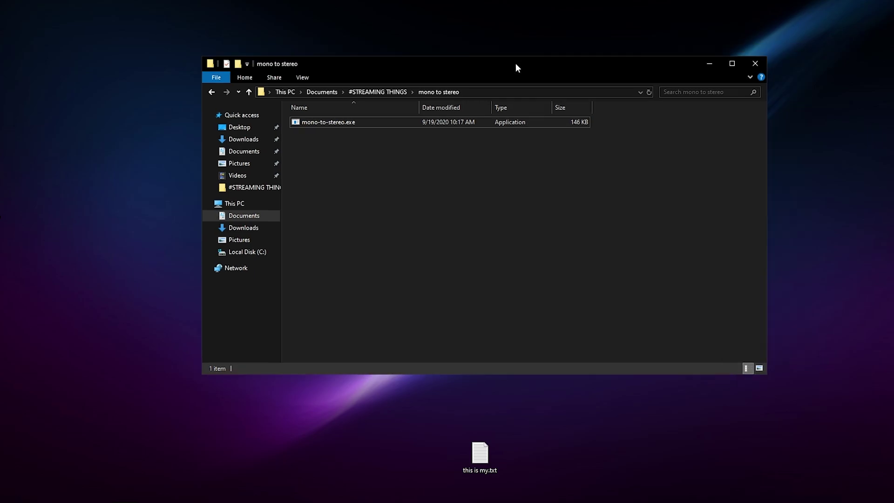
click(538, 92)
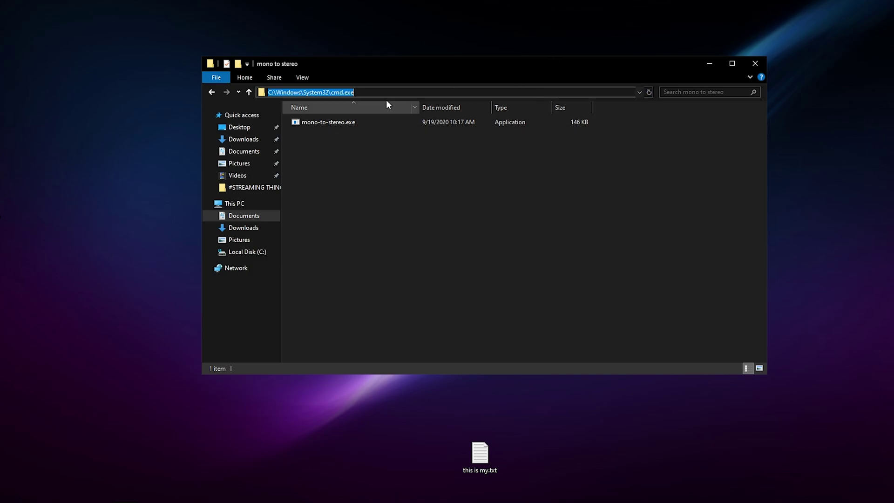
key(Return)
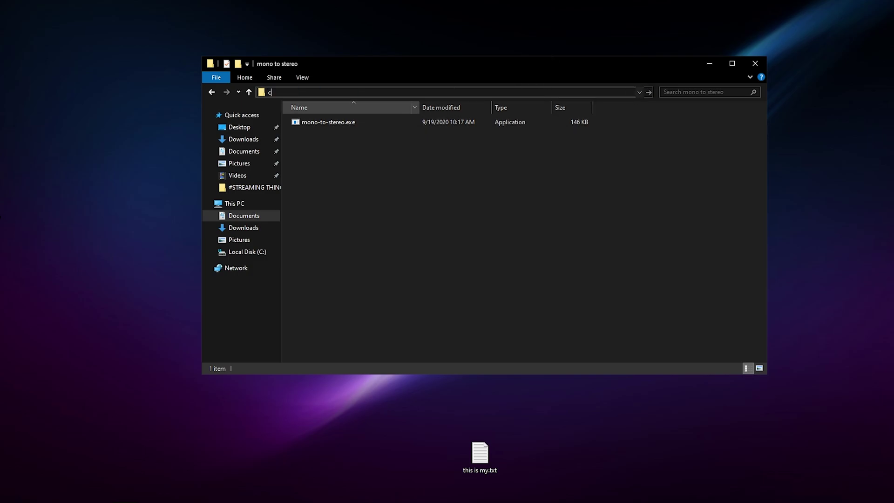
click(391, 105)
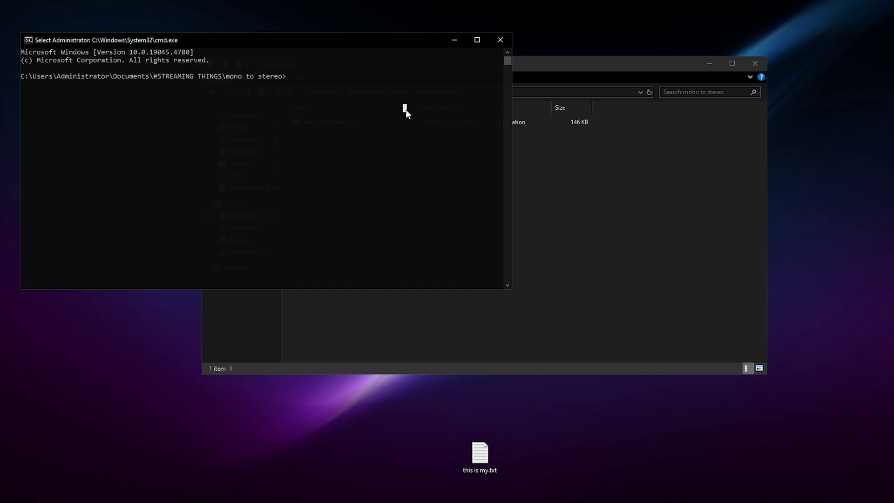
click(603, 191)
click(304, 54)
click(572, 189)
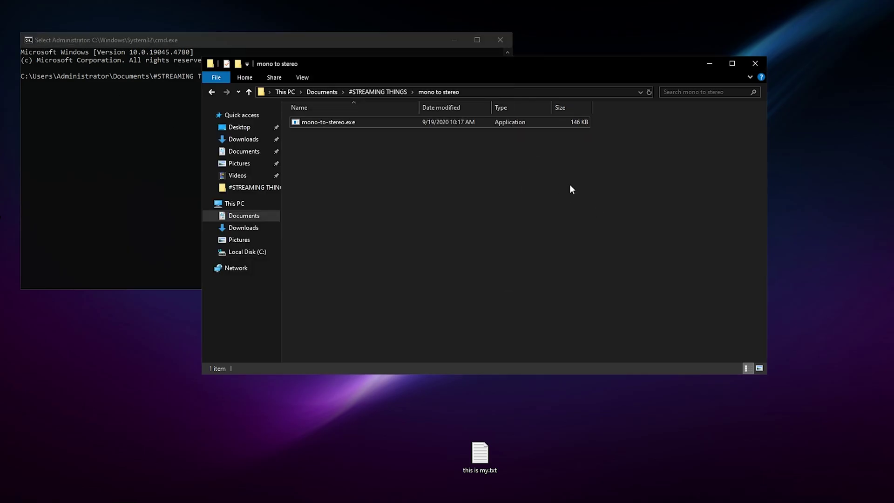
click(77, 112)
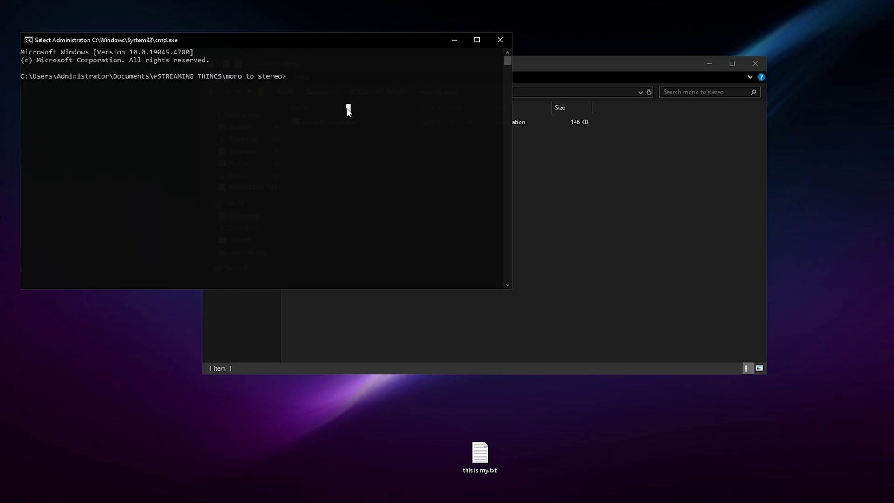
Run .\mono-to-stereo.exe -? to print the v0.5 usage help and options.
key(Escape)
text(.\mono-)
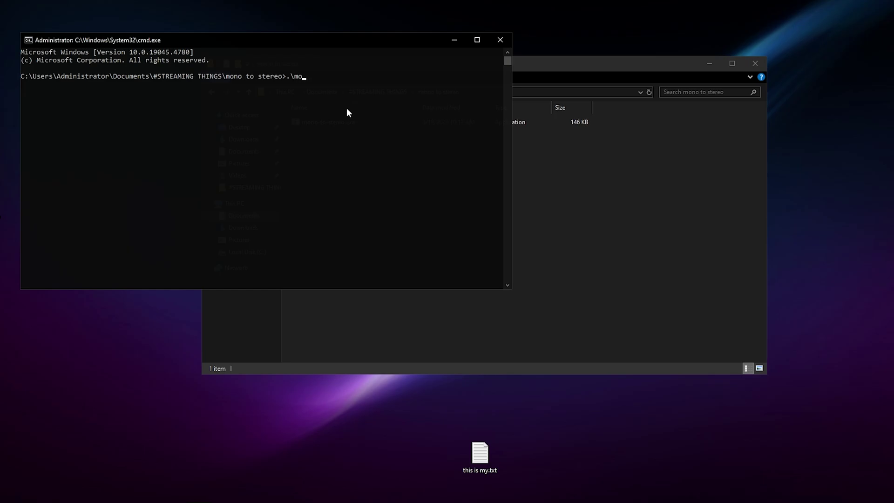
text(to-ster)
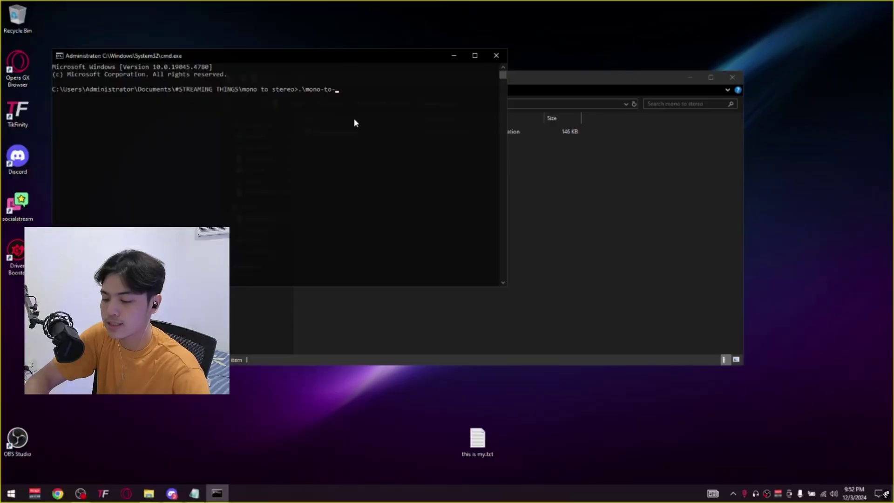
text(eo.exe)
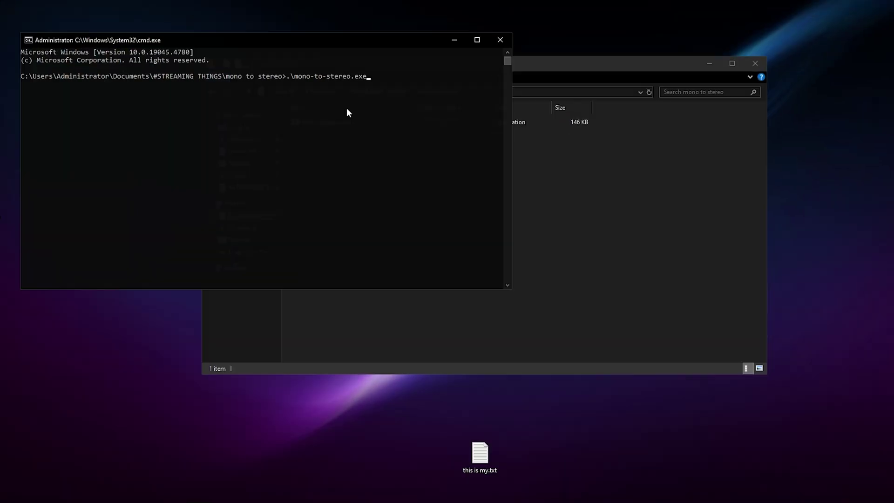
text( -?)
key(Return)
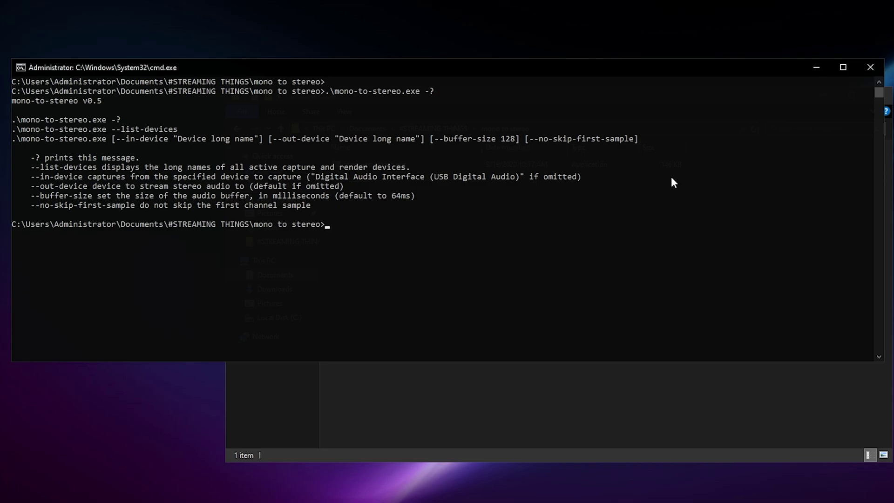
click(660, 250)
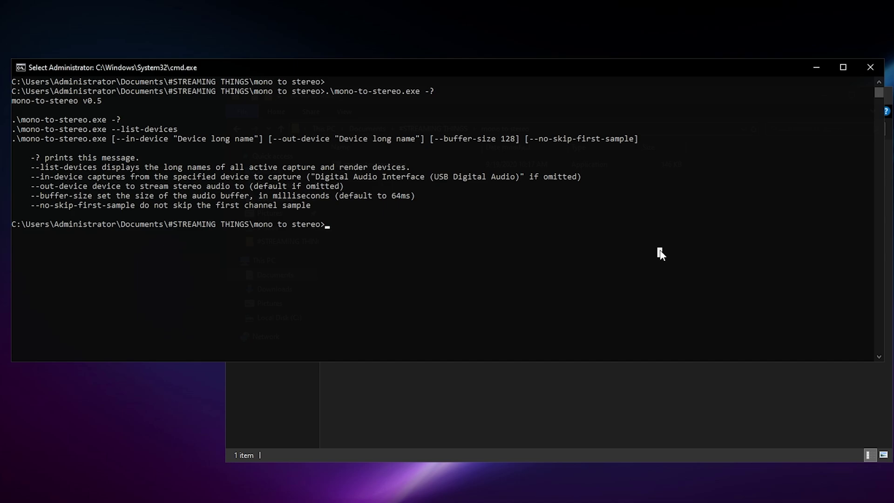
Run .\mono-to-stereo.exe --list-devices and review the HD33 CAPTURE CARD and CABLE Input endpoints.
text(.\mono-to-stereo.exe )
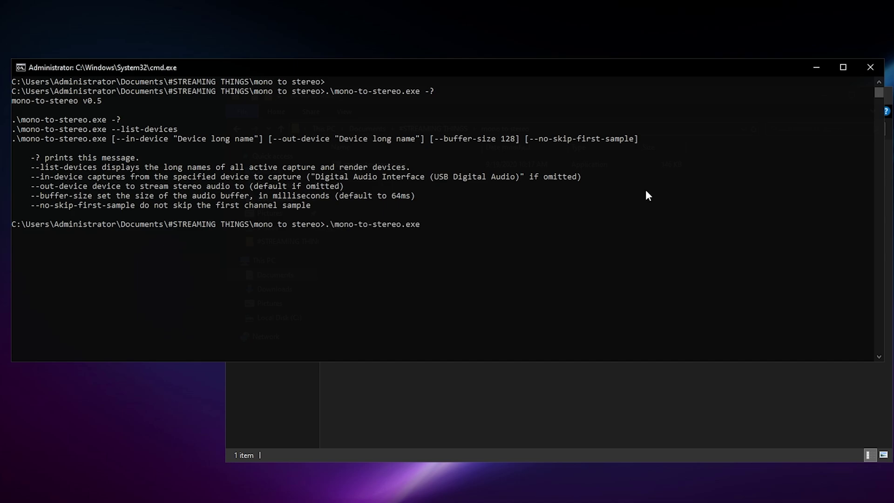
text( --list-devices)
key(Return)
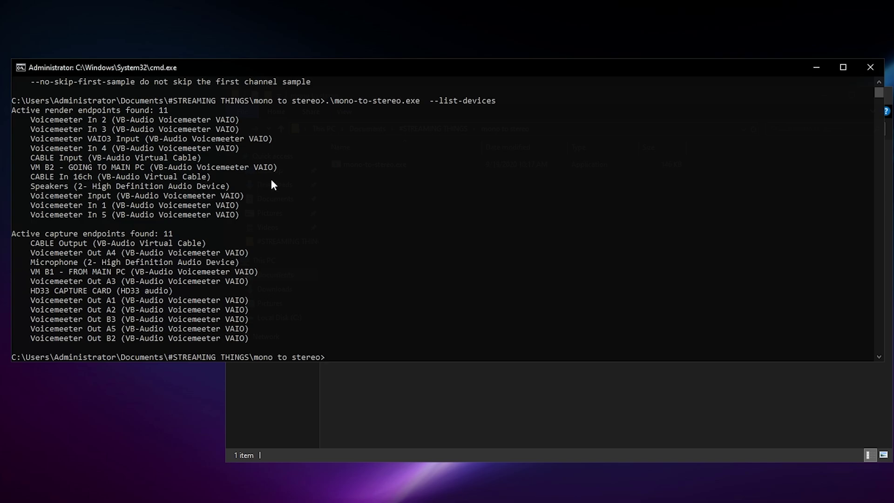
scroll(326, 312, up, 5)
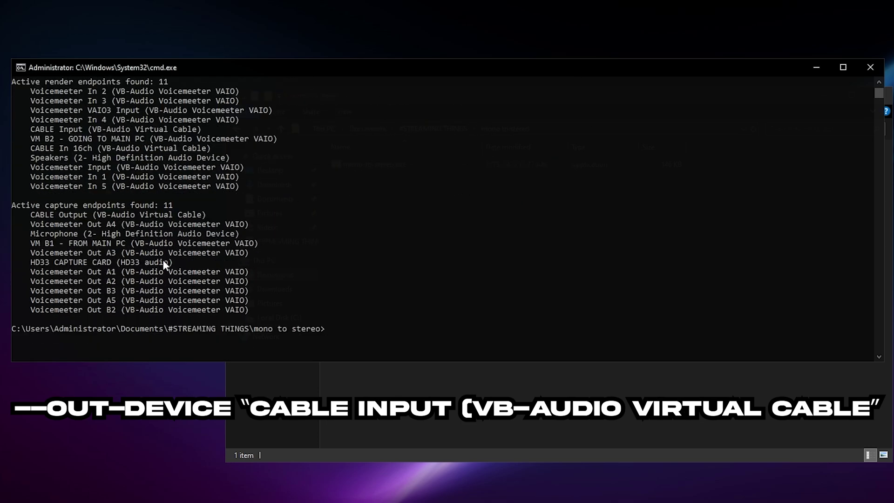
scroll(178, 256, up, 1)
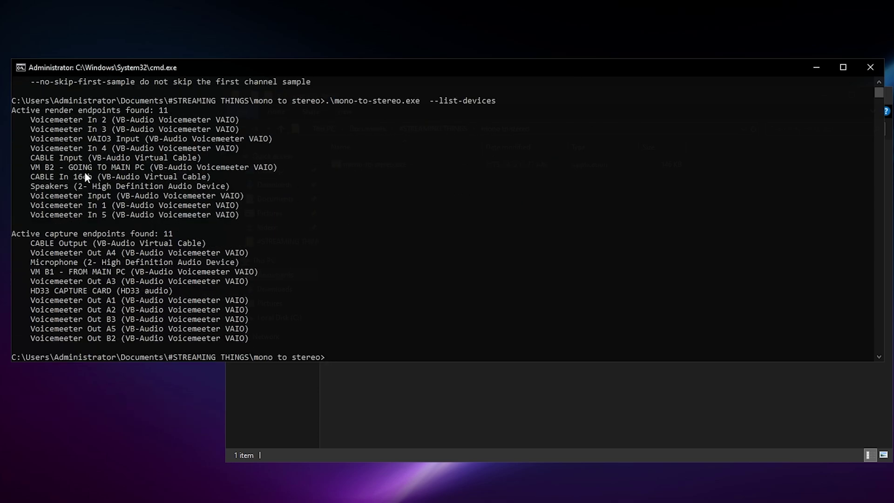
scroll(371, 213, down, 5)
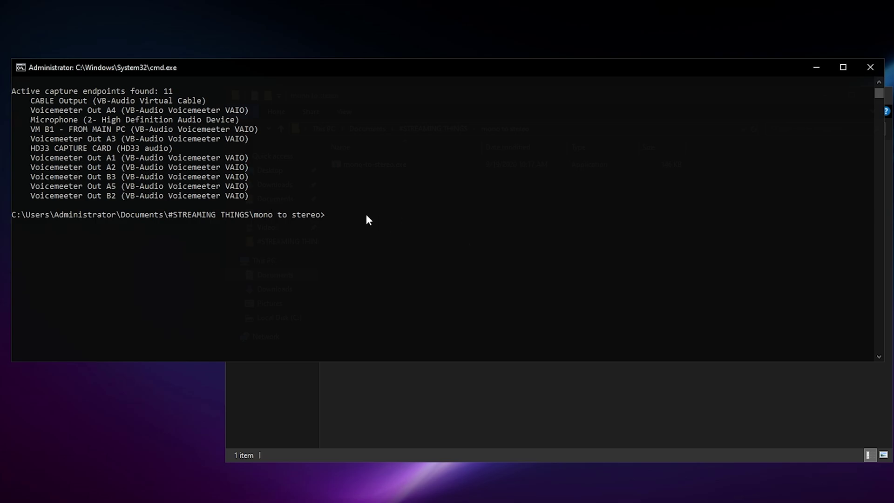
Paste the saved Notepad command routing HD33 CAPTURE CARD to CABLE Input into a widened console.
key(alt+Tab)
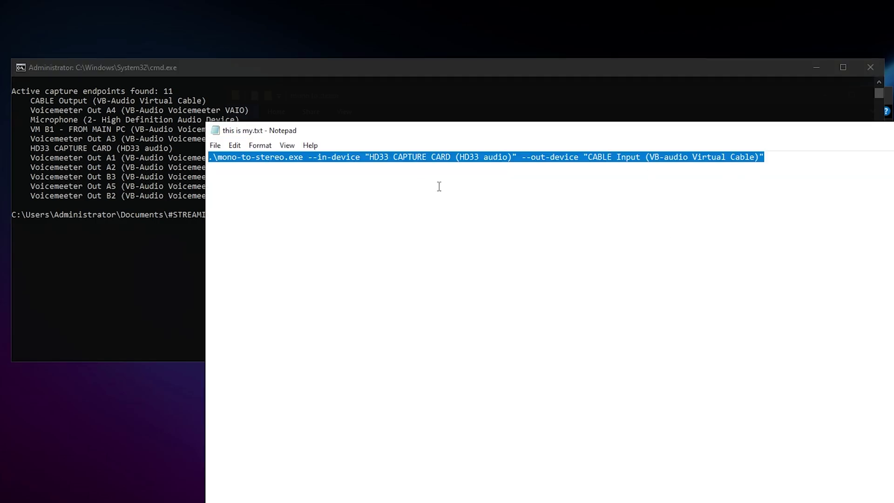
right_click(387, 156)
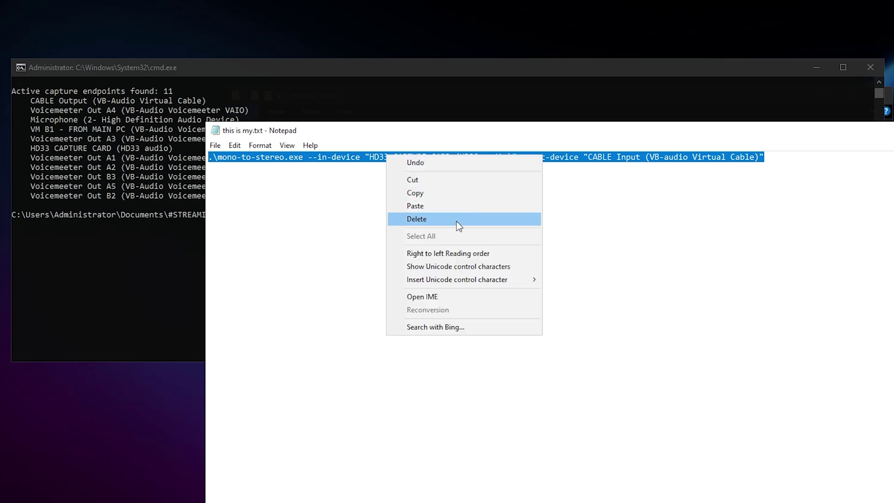
click(446, 195)
click(476, 83)
click(512, 216)
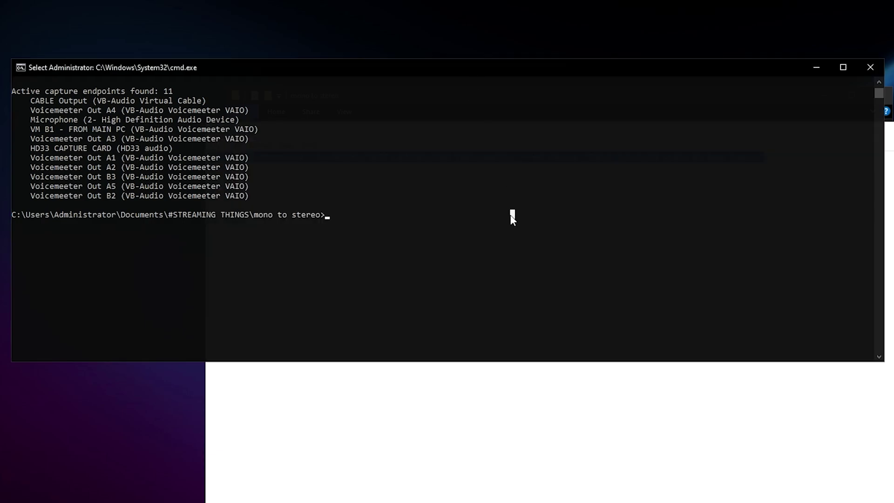
key(ctrl+v)
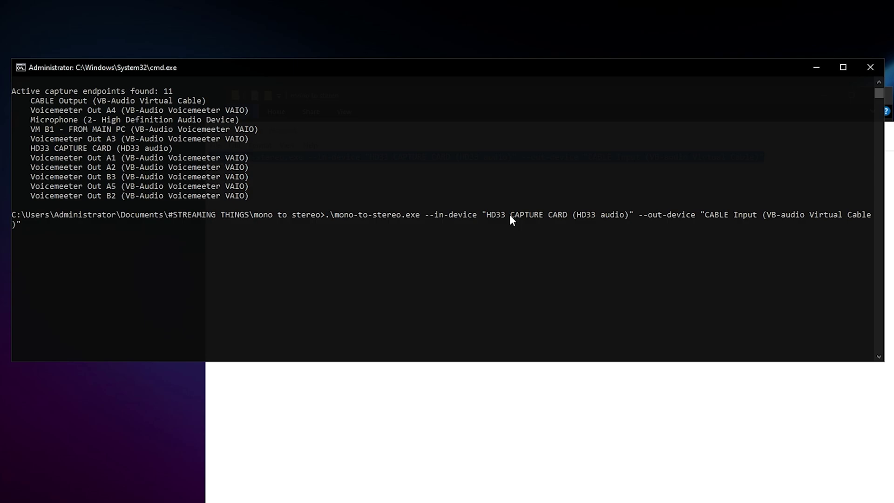
drag(886, 179, 893, 180)
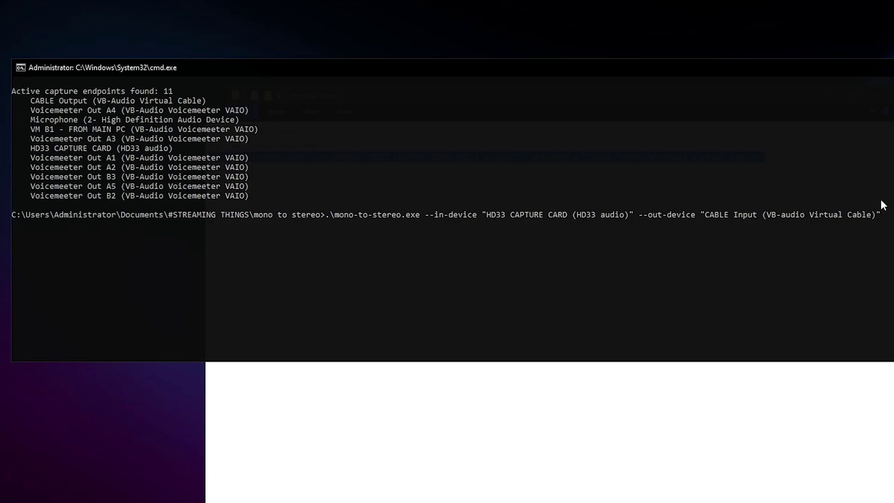
key(alt+Tab)
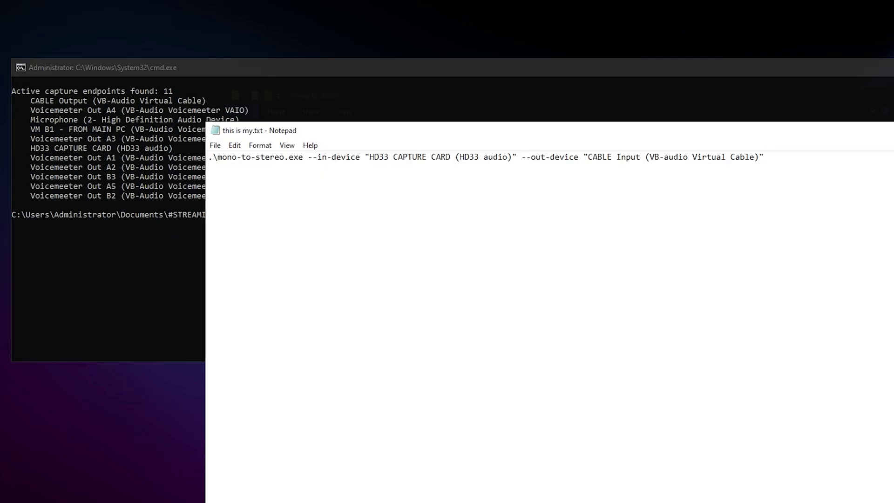
key(alt+F4)
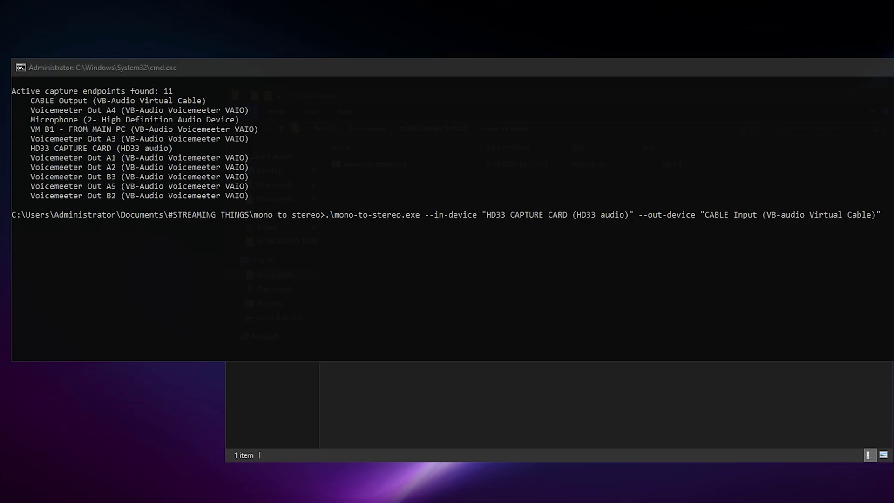
Show the Sound Recording tab and verify CABLE Output's meter reacts while mono-to-stereo runs.
click(527, 181)
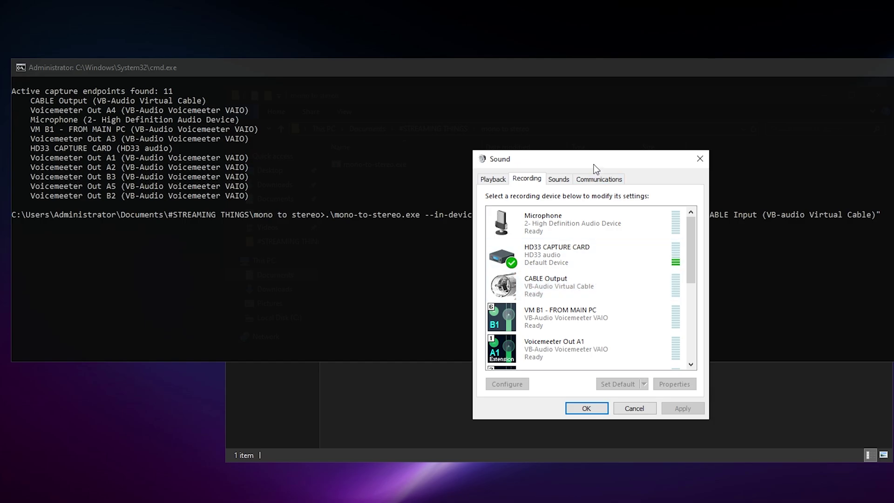
drag(594, 164, 309, 191)
click(677, 187)
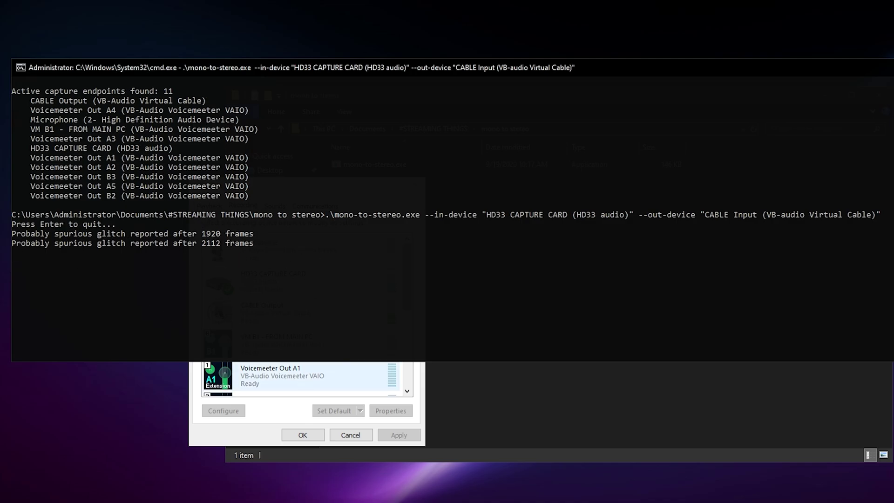
click(277, 408)
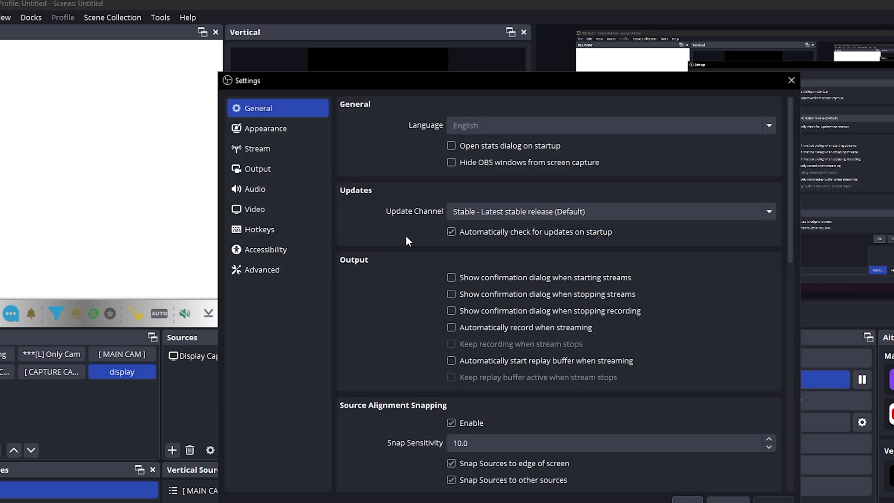
Set OBS Mic/Auxiliary Audio 2 to CABLE Output (VB-Audio Virtual Cable) and confirm with OK.
click(265, 170)
click(278, 190)
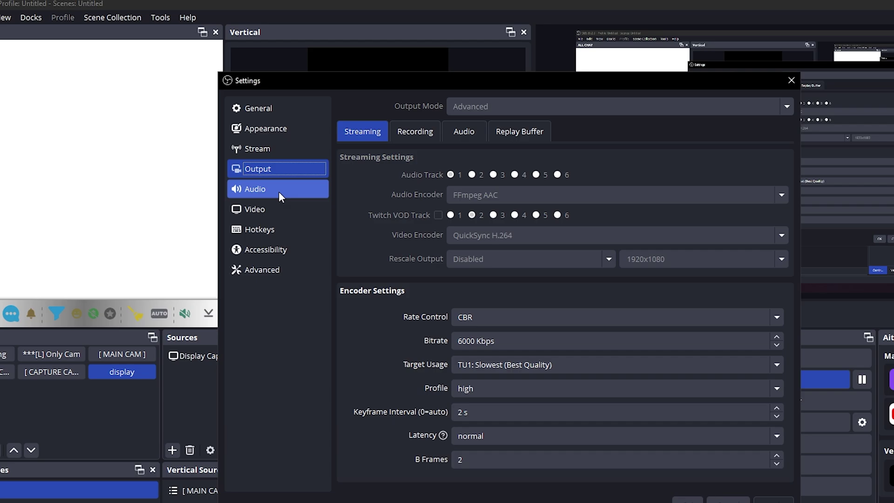
click(544, 273)
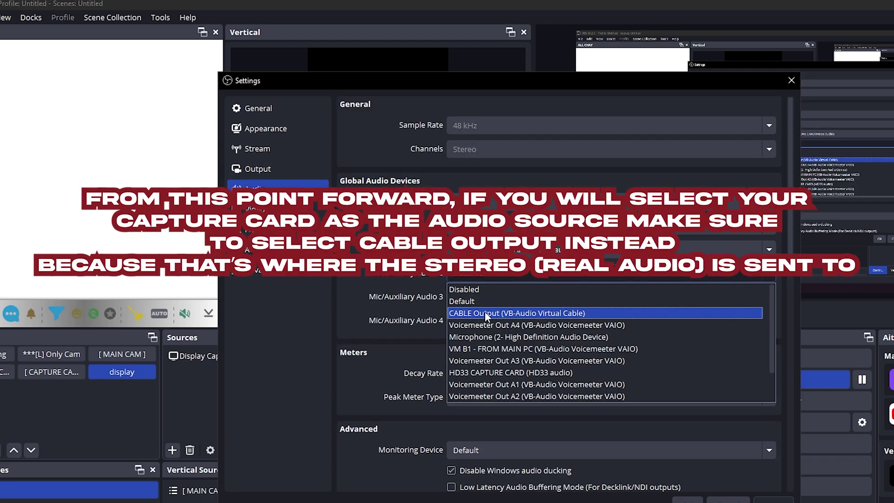
click(565, 313)
click(688, 501)
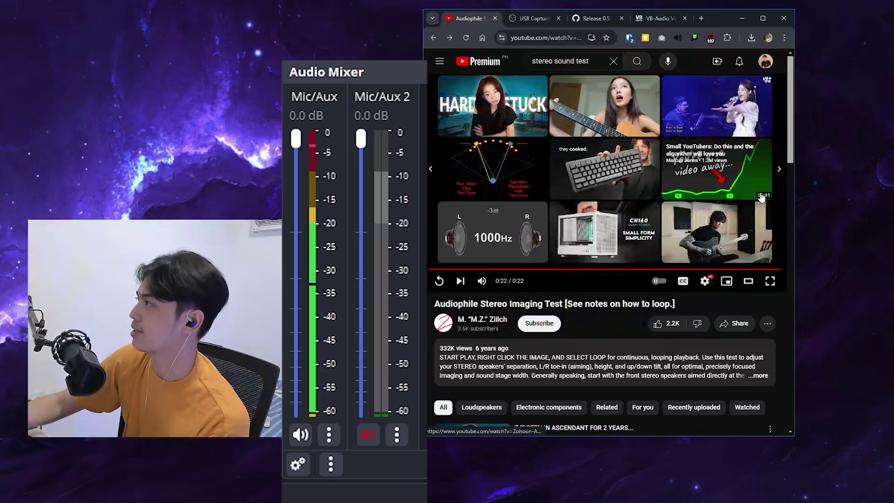
Unmute the Mic/Aux 2 channel in the Audio Mixer.
click(369, 435)
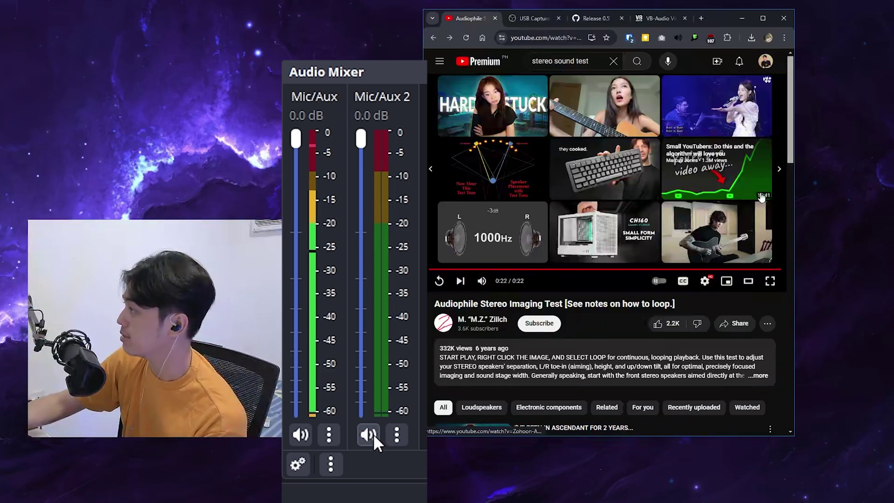